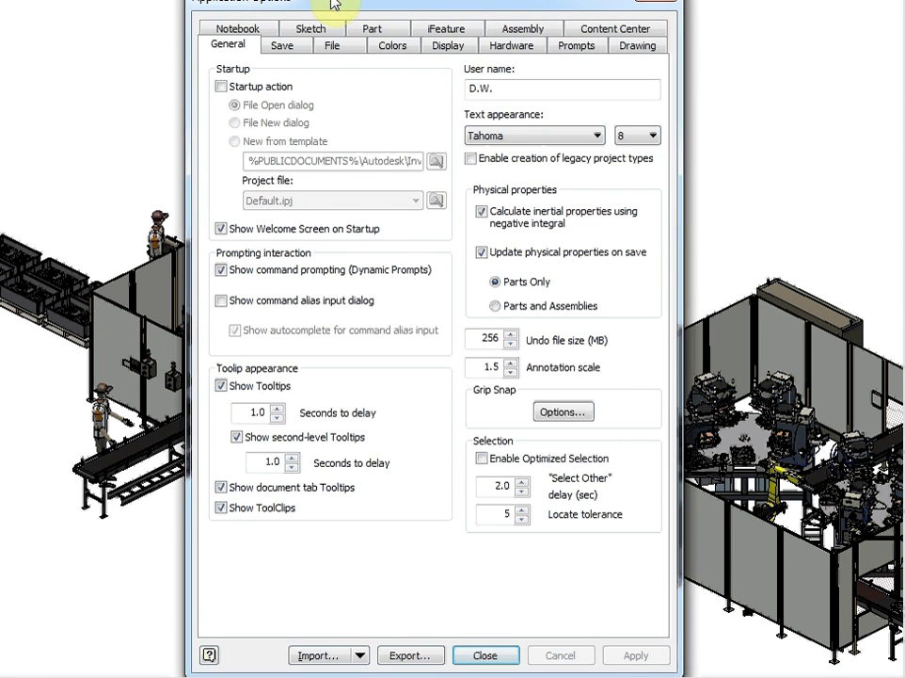
Step: Check the 256 MB undo file size, then show the Sketch settings with grid lines and axes off
drag(334, 5, 337, 10)
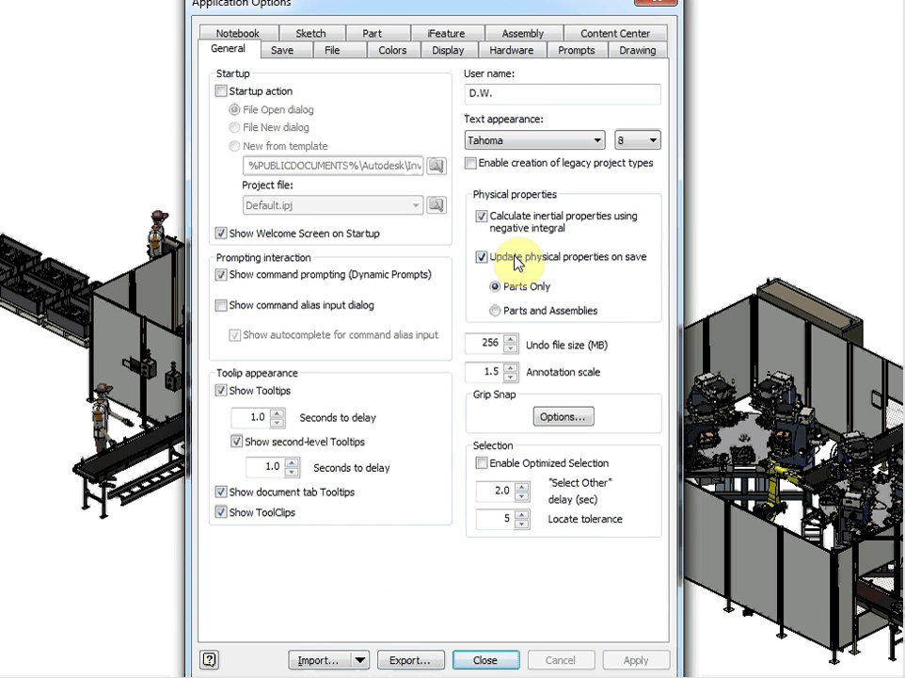
double_click(484, 345)
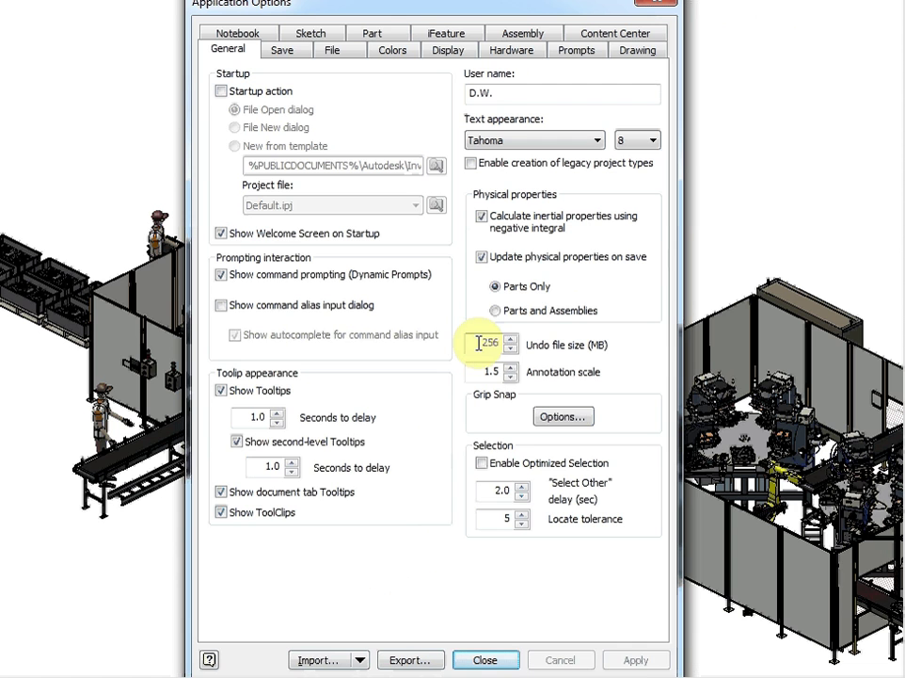
click(479, 343)
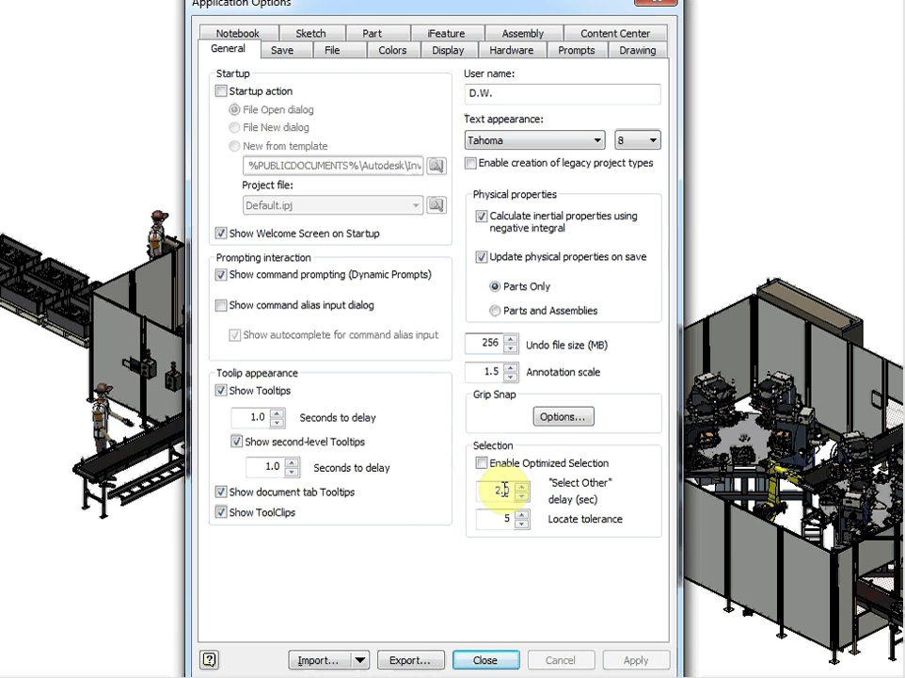
click(305, 34)
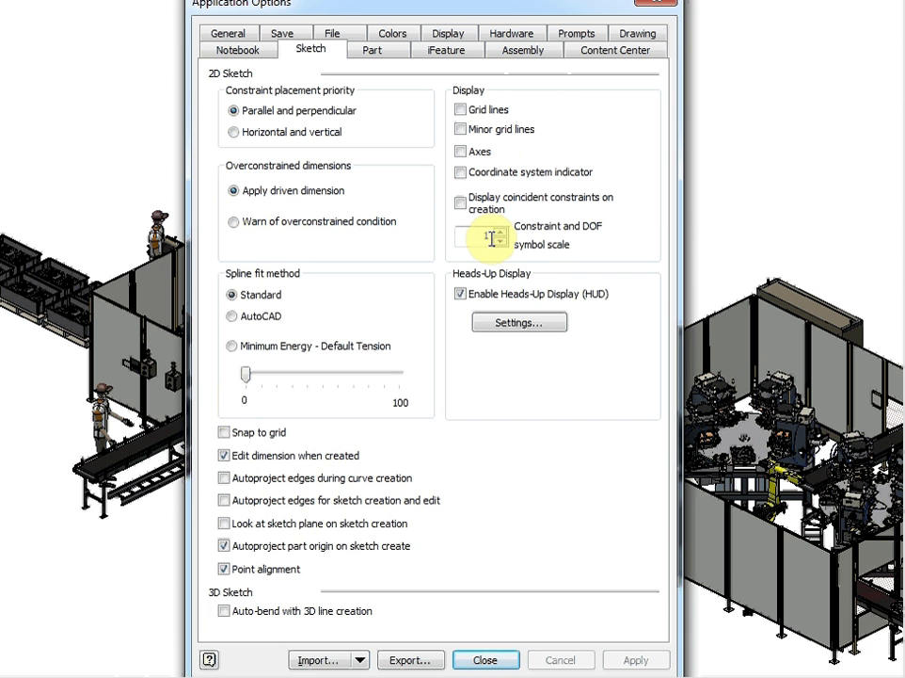
Step: Show the Drawing settings: default file type Inventor Drawing (*.dwg), line weight display off
click(637, 34)
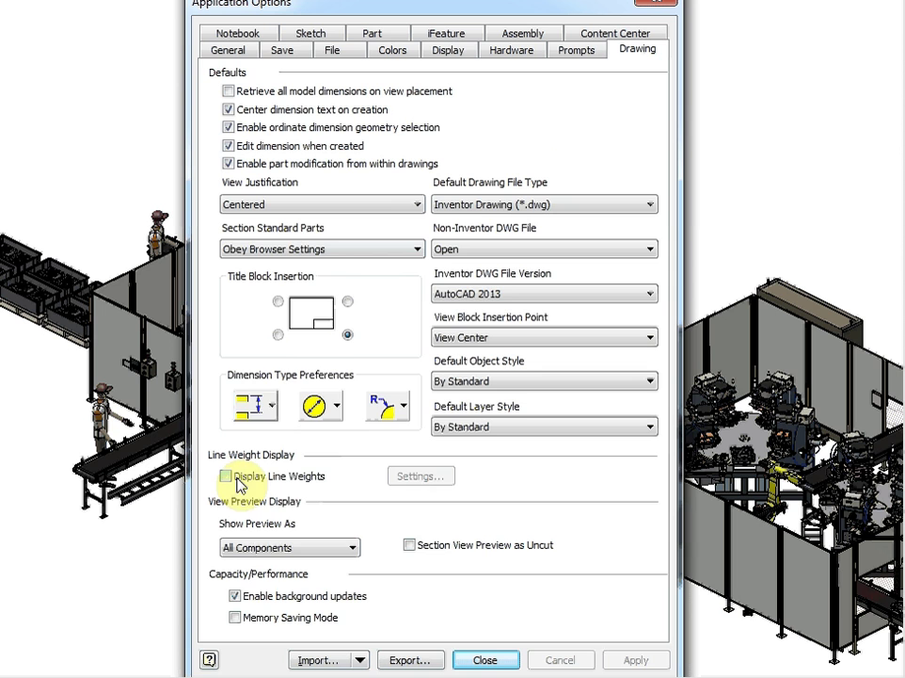
Step: Show the Save settings, with a 30-minute save reminder and the migration prompt off
click(283, 50)
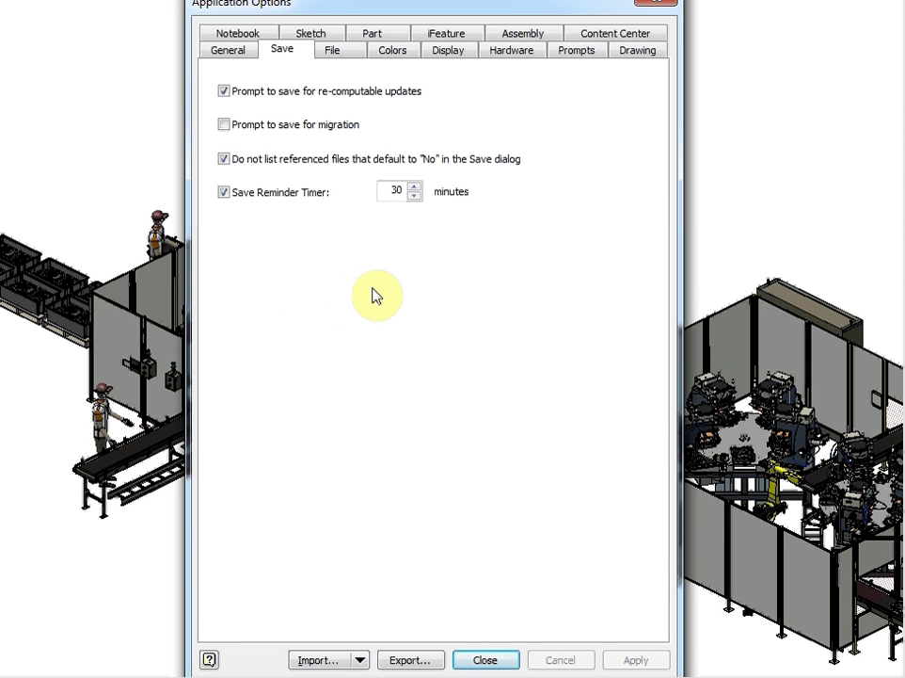
Step: Show the File settings, with templates under %PUBLICDOCUMENTS%\Autodesk\Inventor 2014\Templates\
click(341, 53)
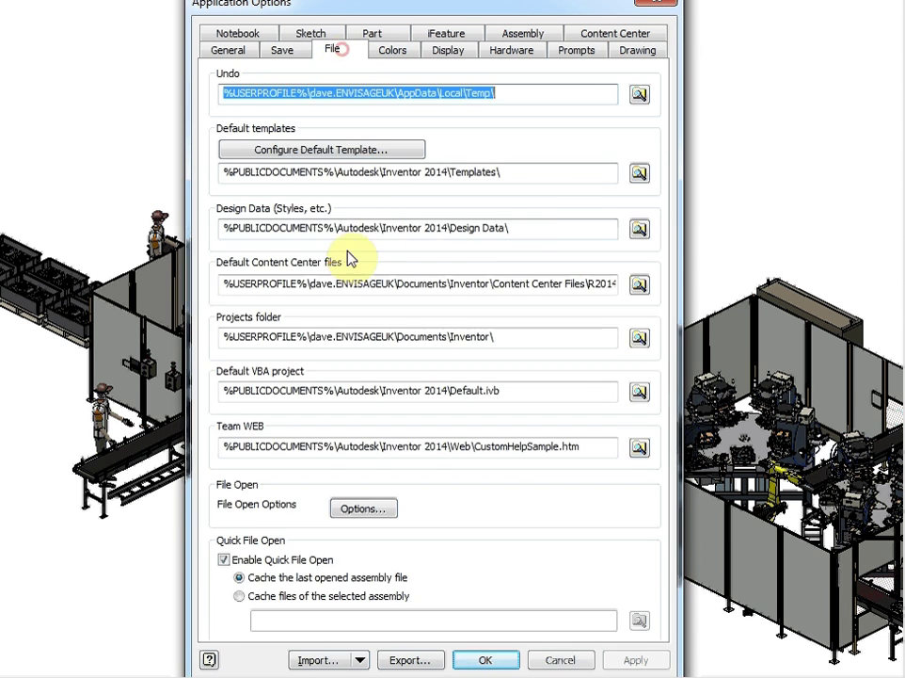
Step: Configure the default template for millimeters and the ISO drawing standard, overwriting the existing template
click(298, 154)
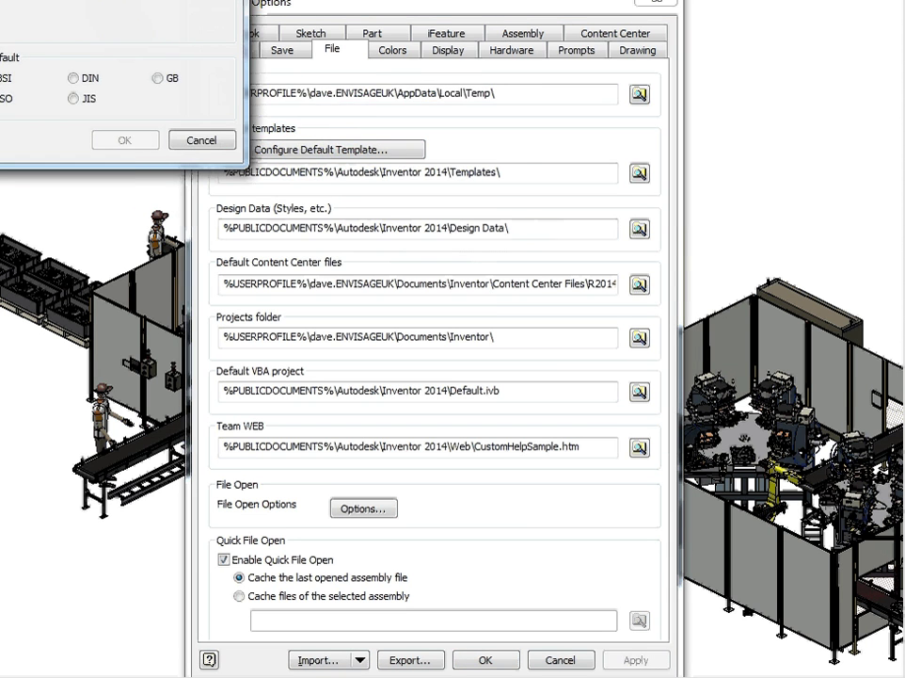
drag(75, 2, 309, 89)
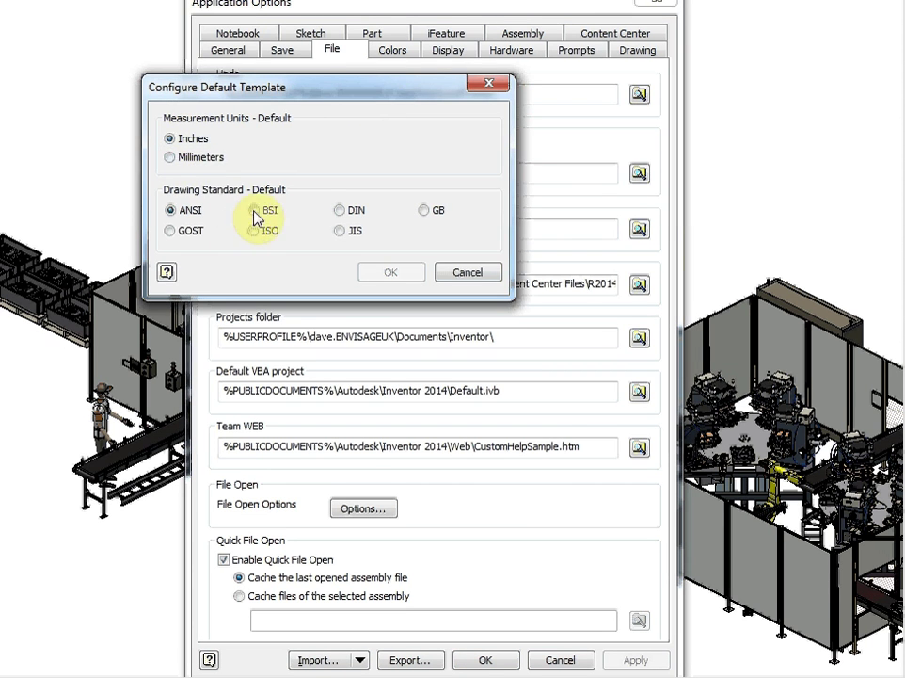
click(171, 157)
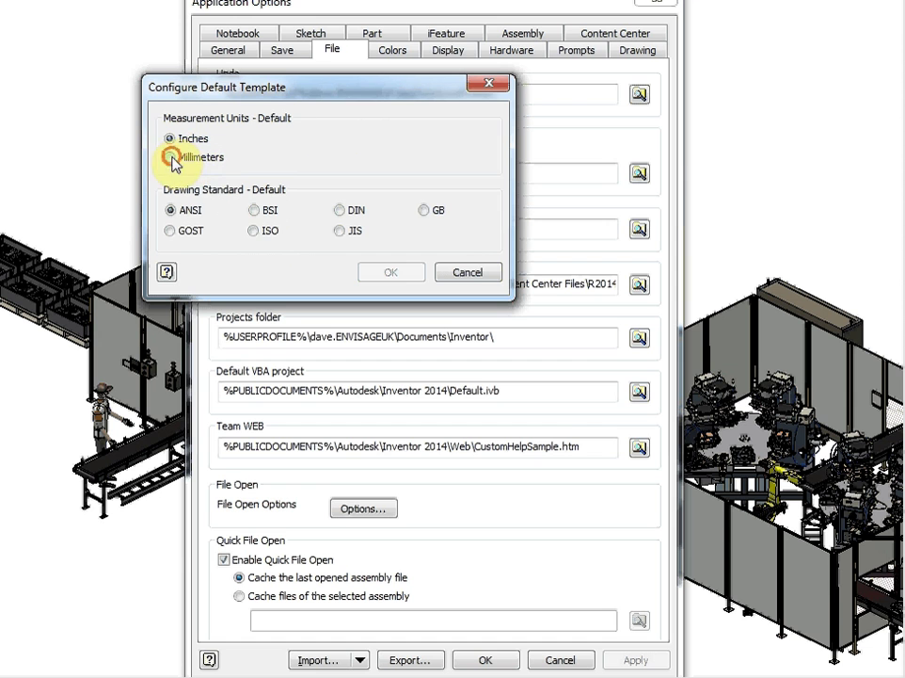
click(255, 231)
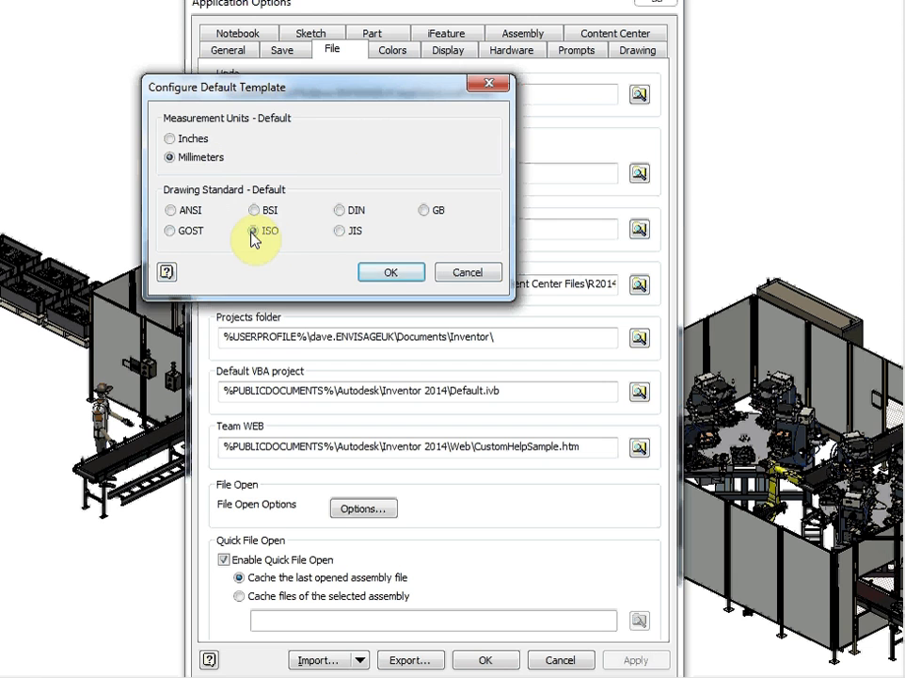
click(373, 271)
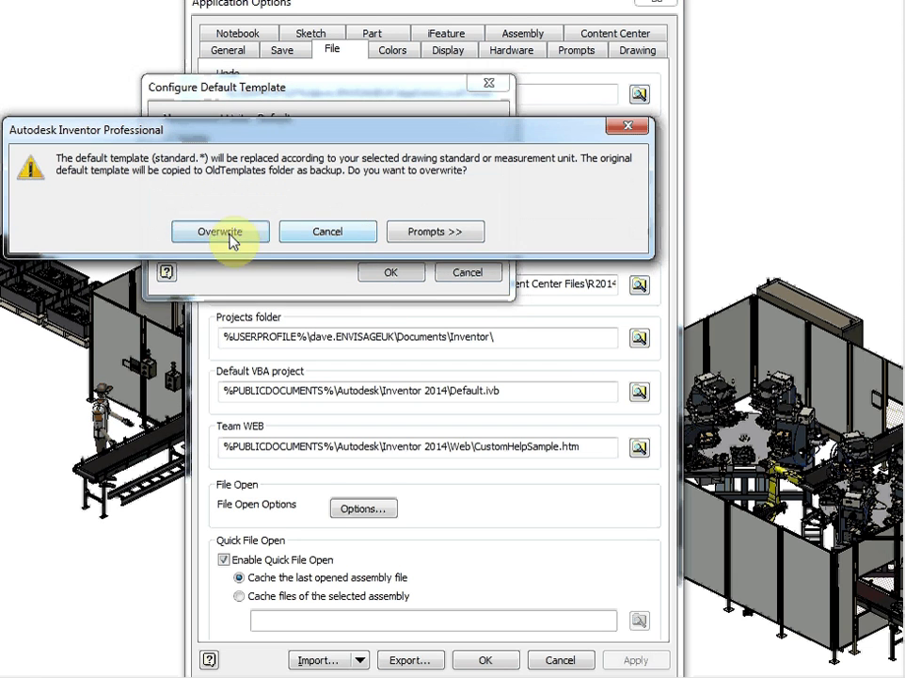
click(226, 238)
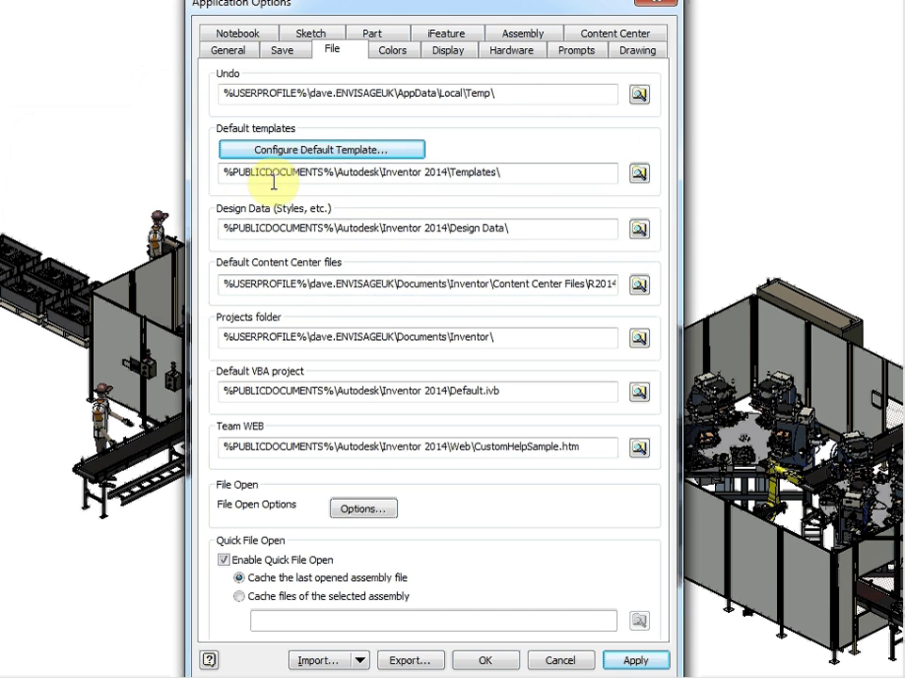
Step: Select the Templates and Design Data folder paths to review their default locations
triple_click(525, 169)
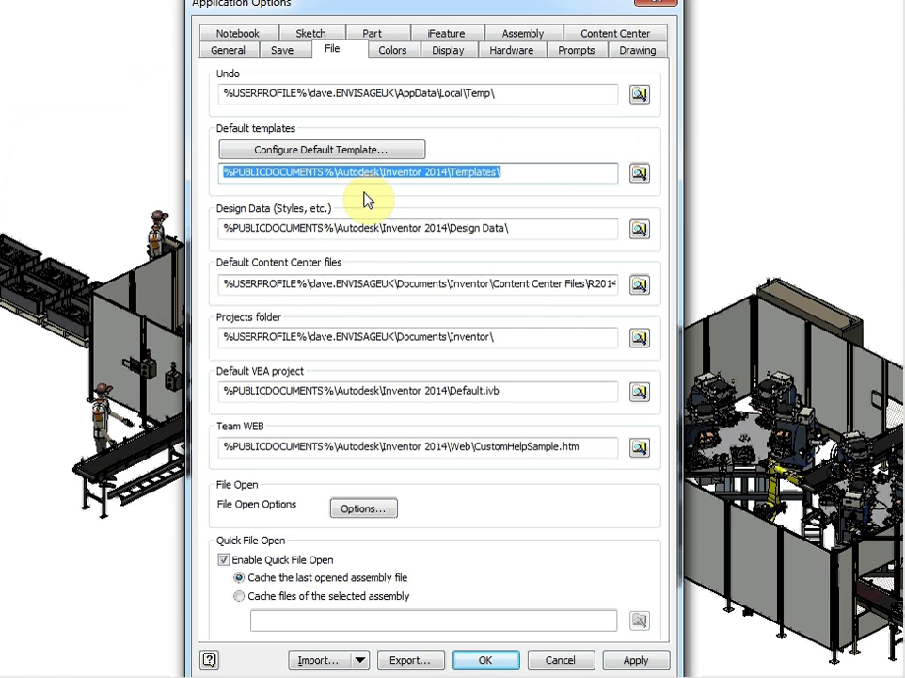
triple_click(514, 227)
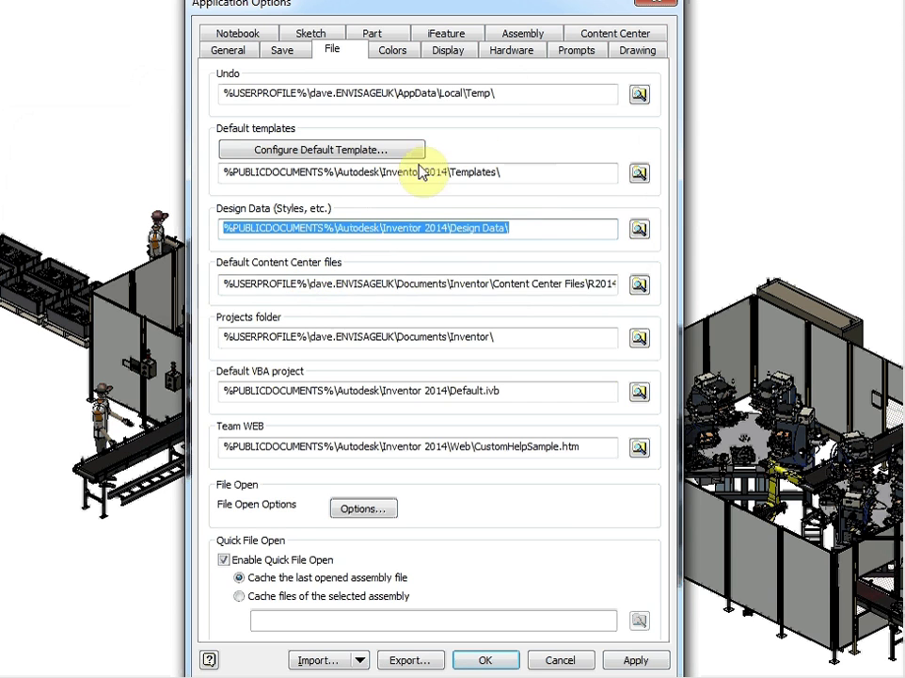
Step: Open the Display tab's appearance settings and set model edges to a single color
click(452, 50)
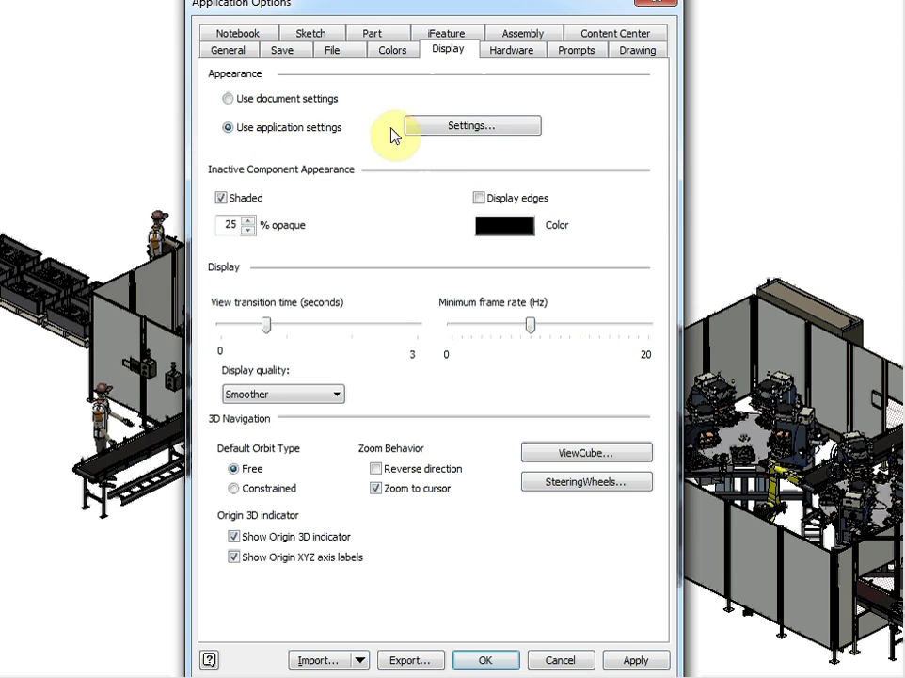
click(428, 128)
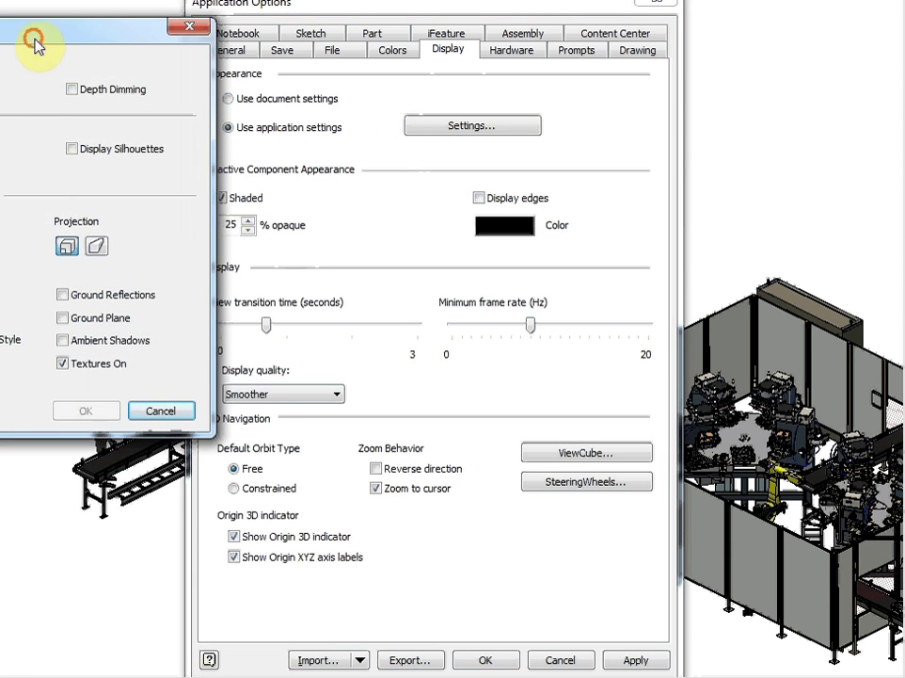
drag(35, 44, 421, 124)
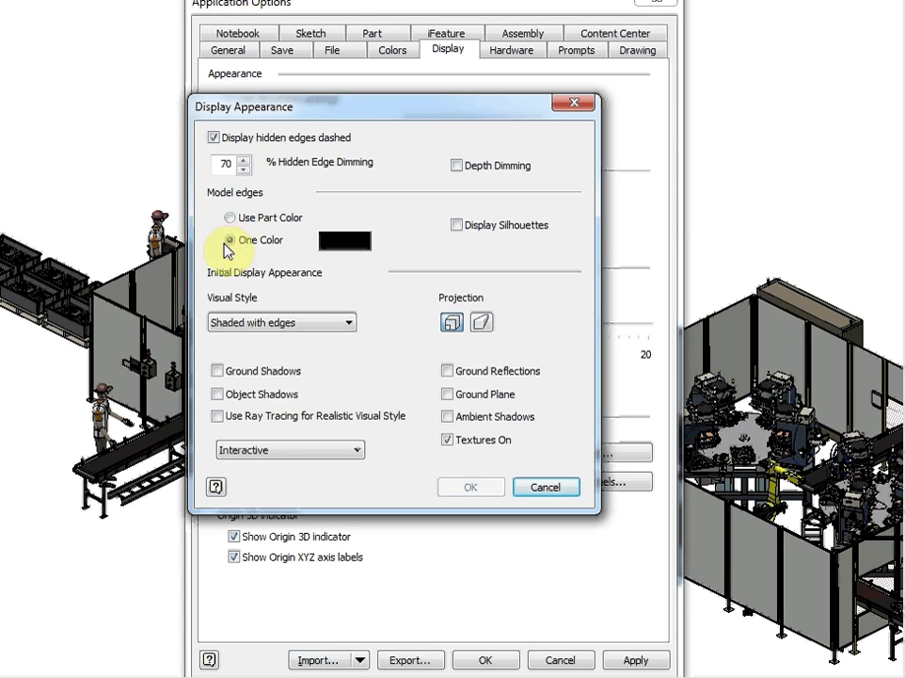
click(341, 242)
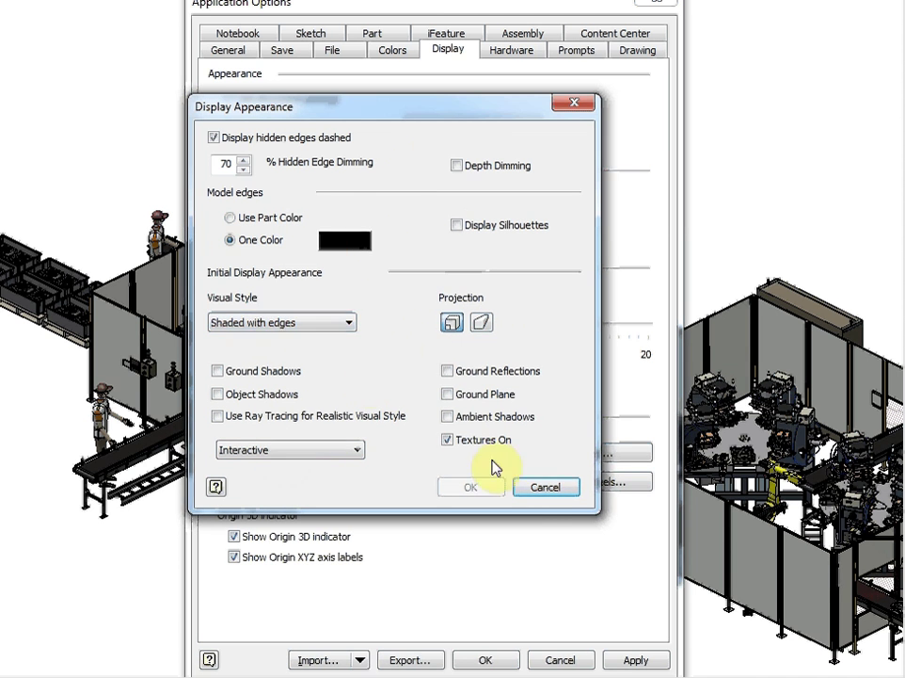
Step: Cancel Display Appearance, then enable Zoom to cursor with Reverse direction left unchecked
click(536, 488)
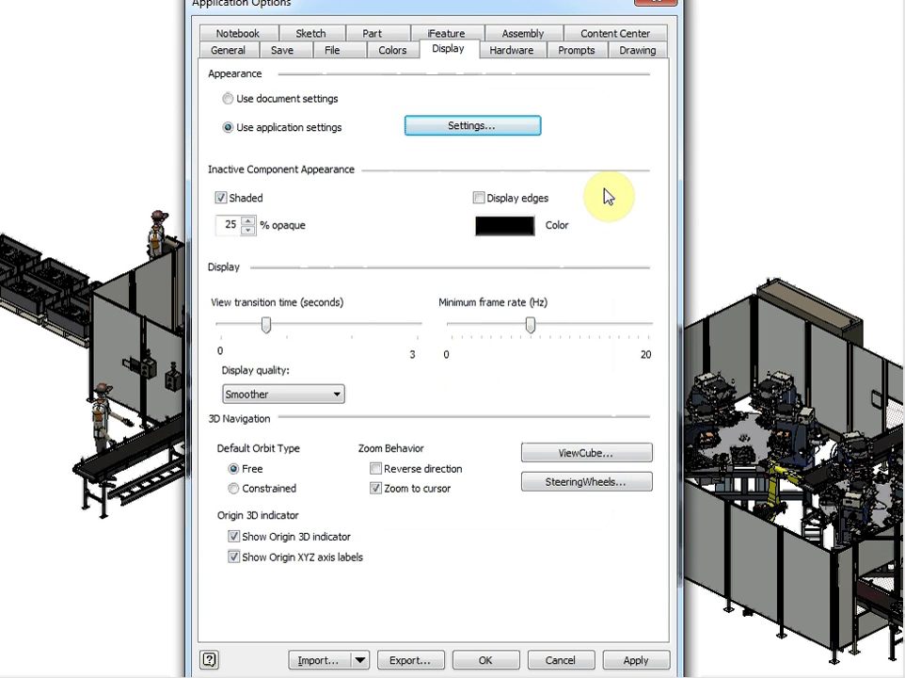
click(376, 469)
click(376, 468)
click(375, 487)
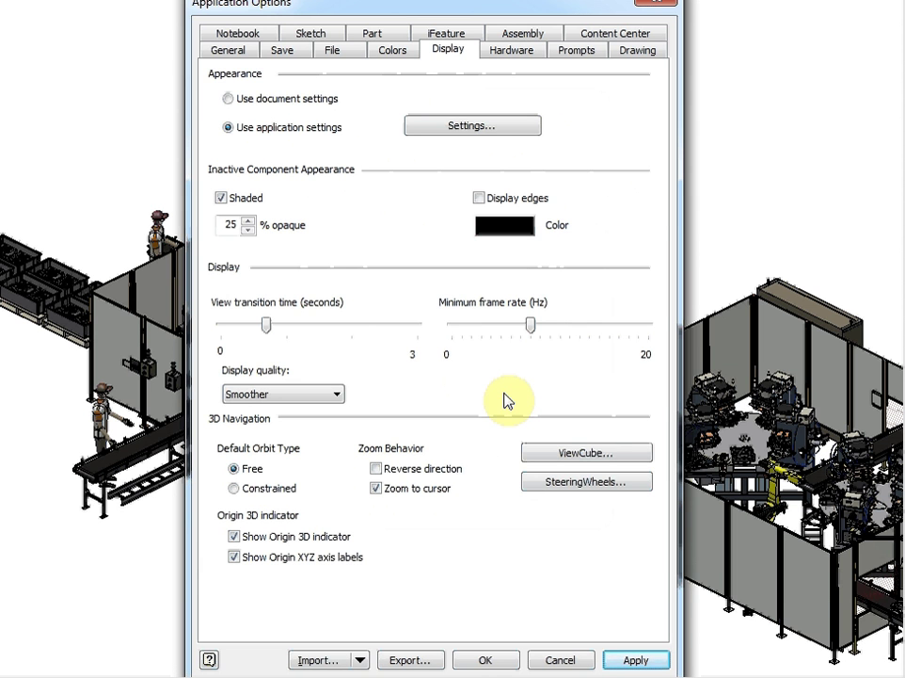
Step: Show the iFeature settings, with iFeature and user roots in the Inventor 2014 Catalog folder
click(421, 36)
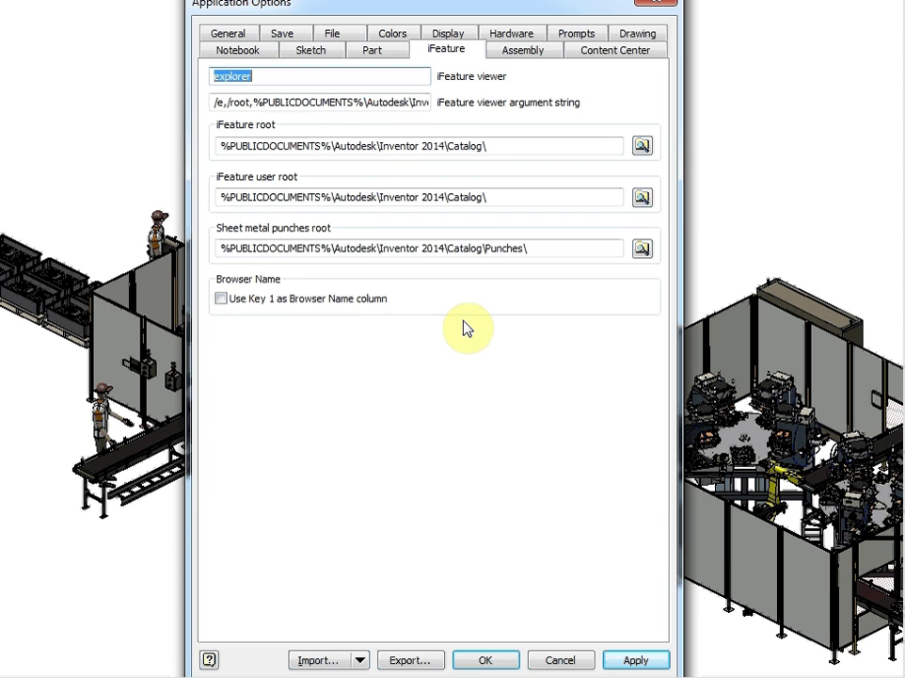
Step: In Content Center options, try Autodesk Vault Server, then revert to Inventor Desktop Content
click(591, 53)
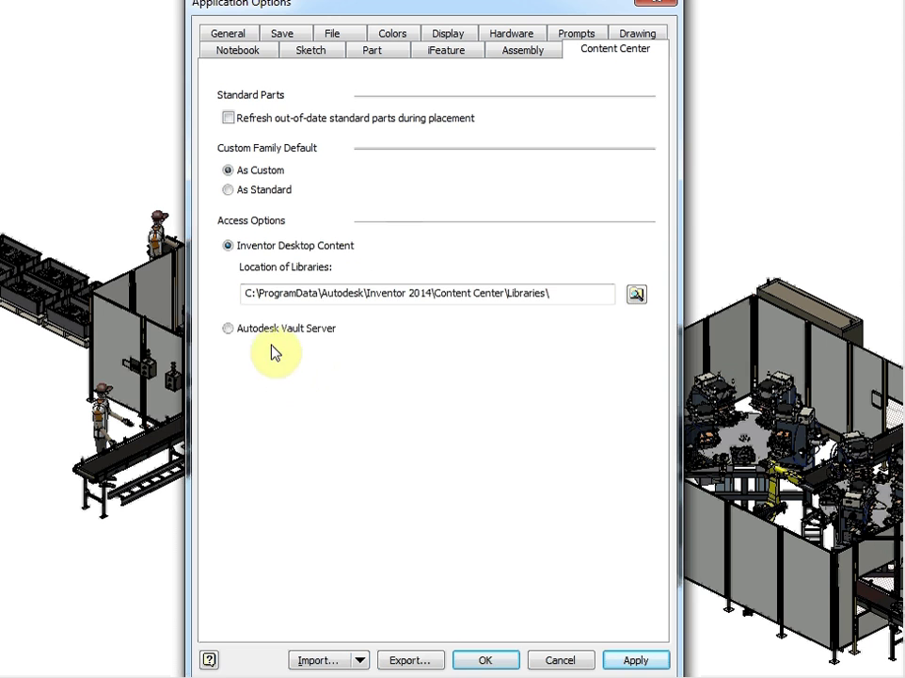
click(228, 329)
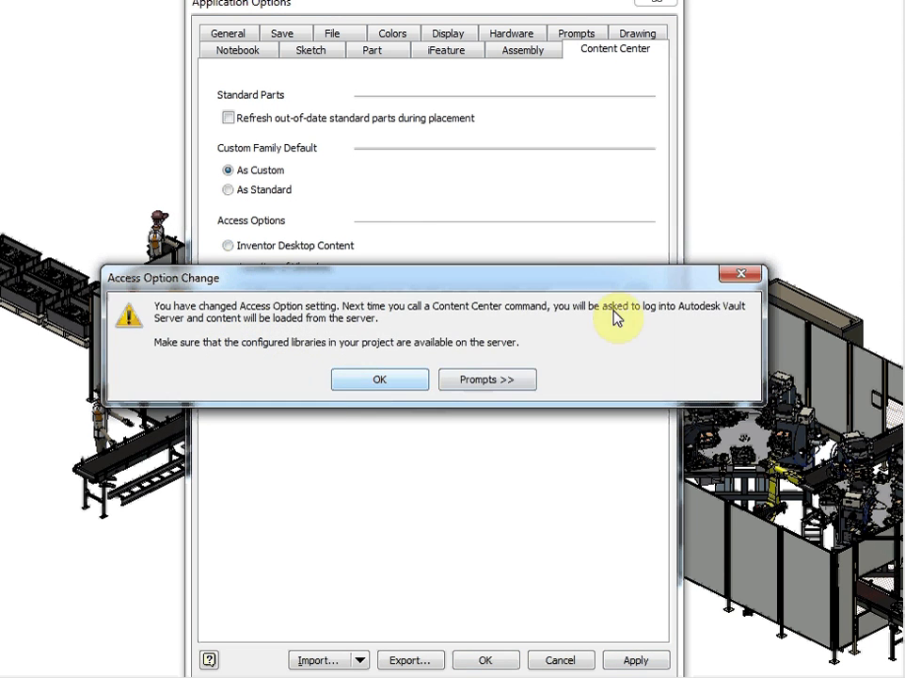
click(740, 275)
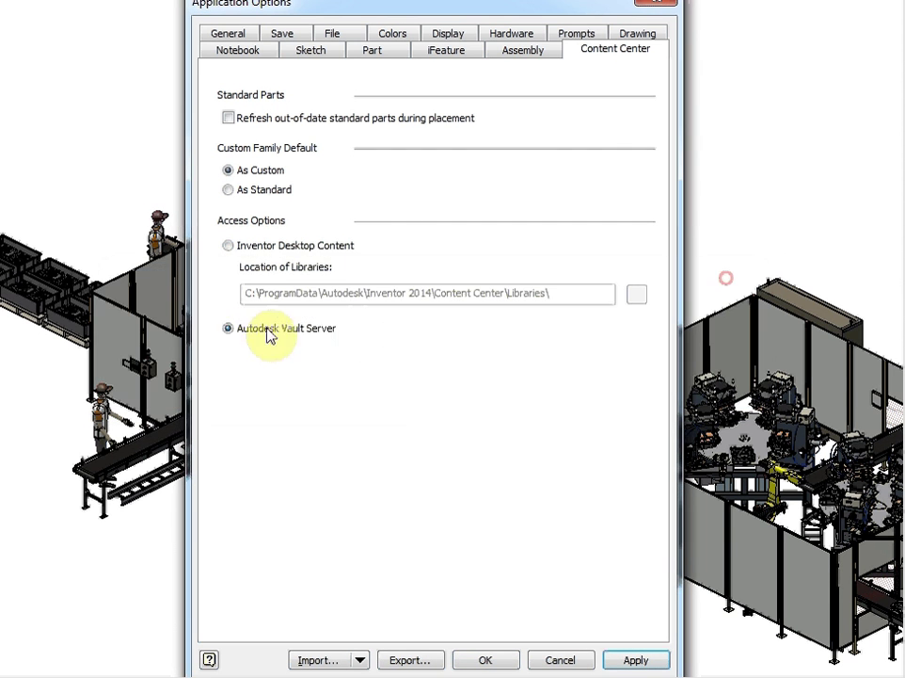
click(228, 246)
click(369, 382)
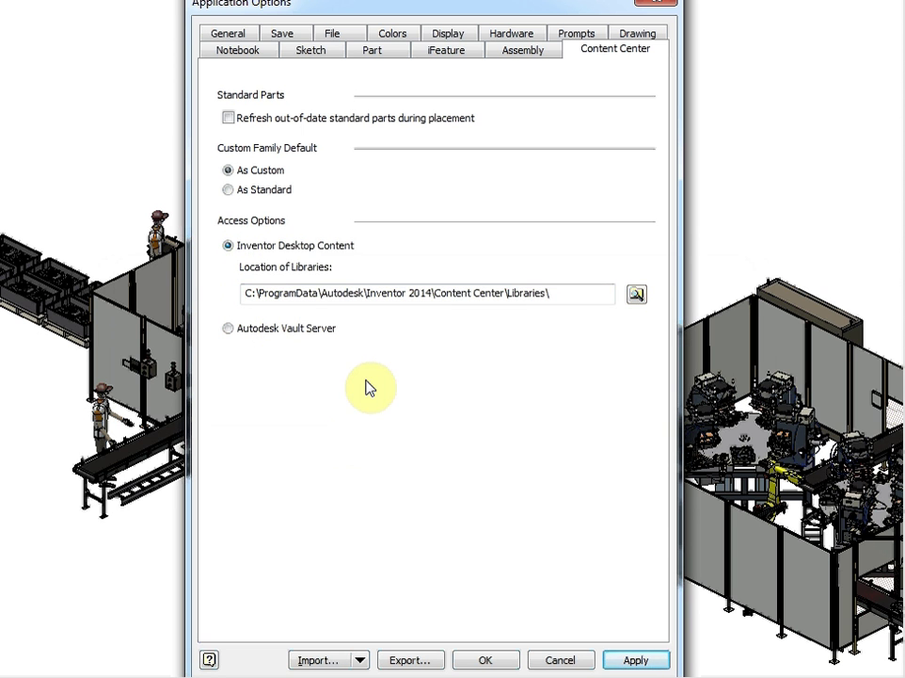
Step: Select the library location path C:\ProgramData\Autodesk\Inventor 2014\Content Center\Libraries\ to inspect it
click(564, 294)
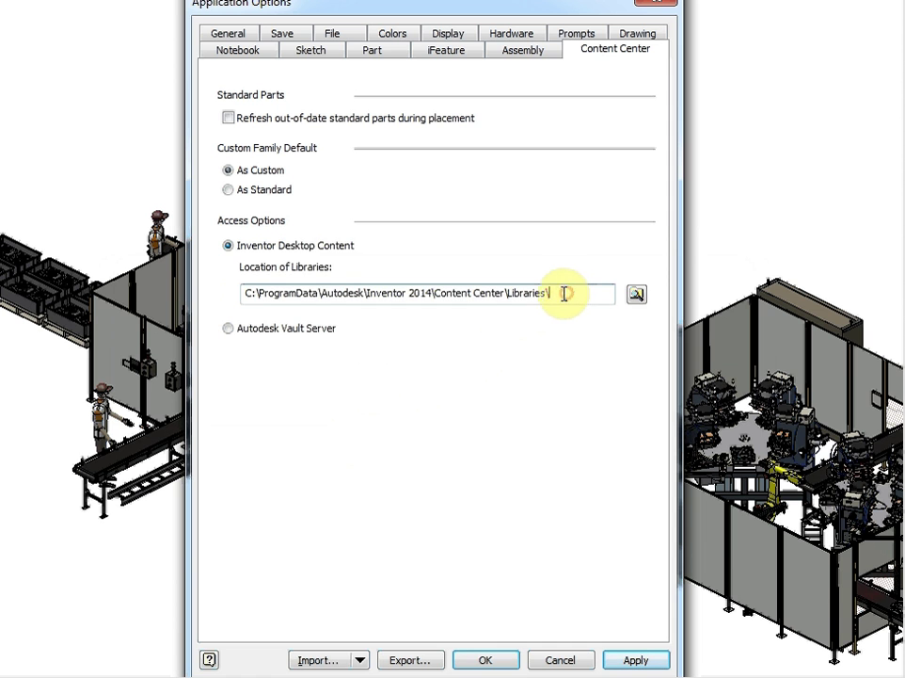
drag(564, 294, 222, 294)
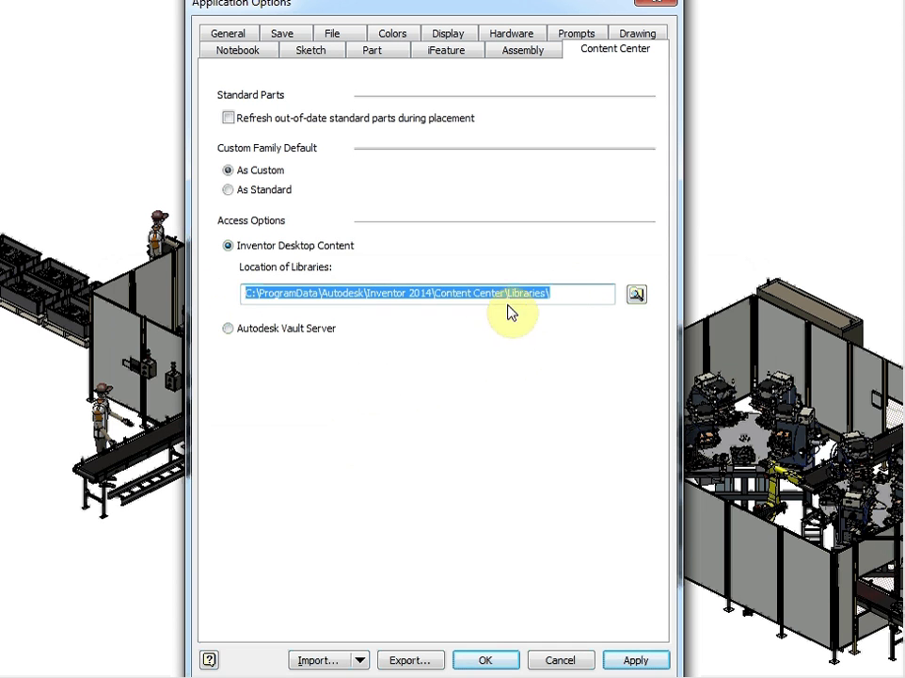
click(565, 295)
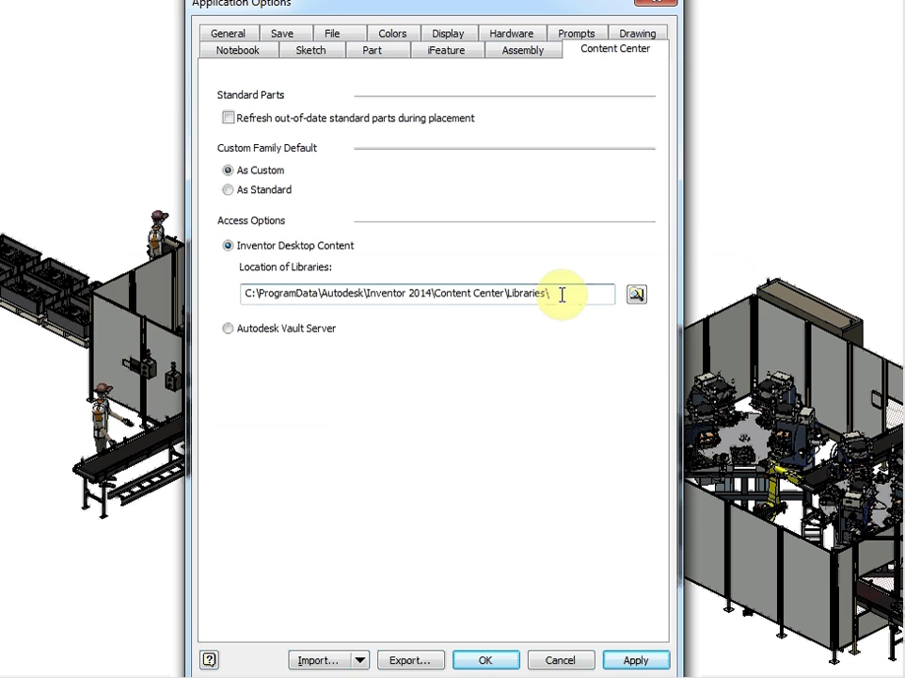
Step: Bring up the Colors page showing the Presentation scheme with a 1 Color background
click(387, 34)
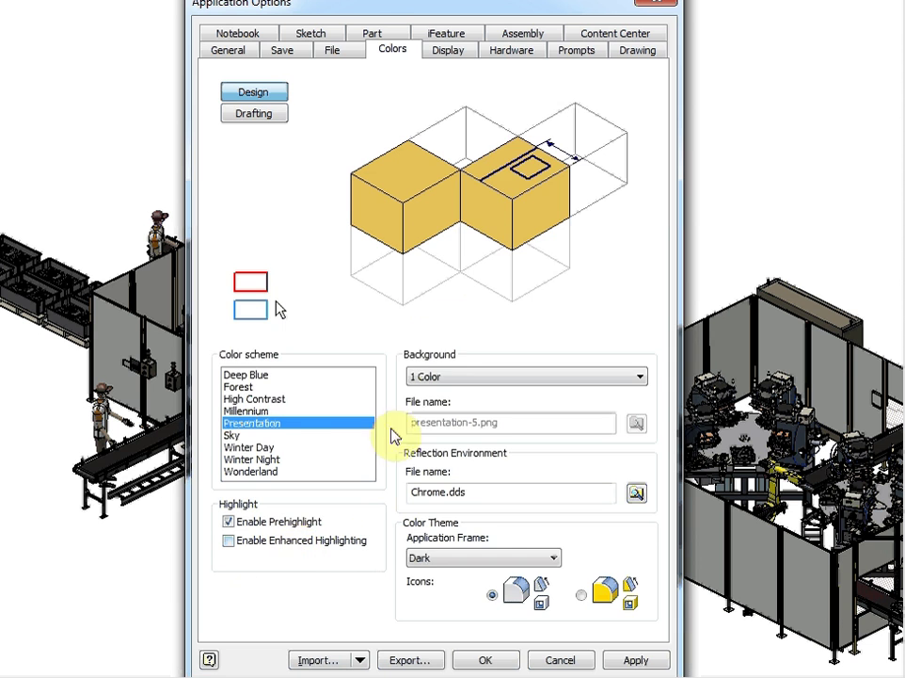
Step: Bring up the Hardware page with the Performance graphics setting selected
click(509, 50)
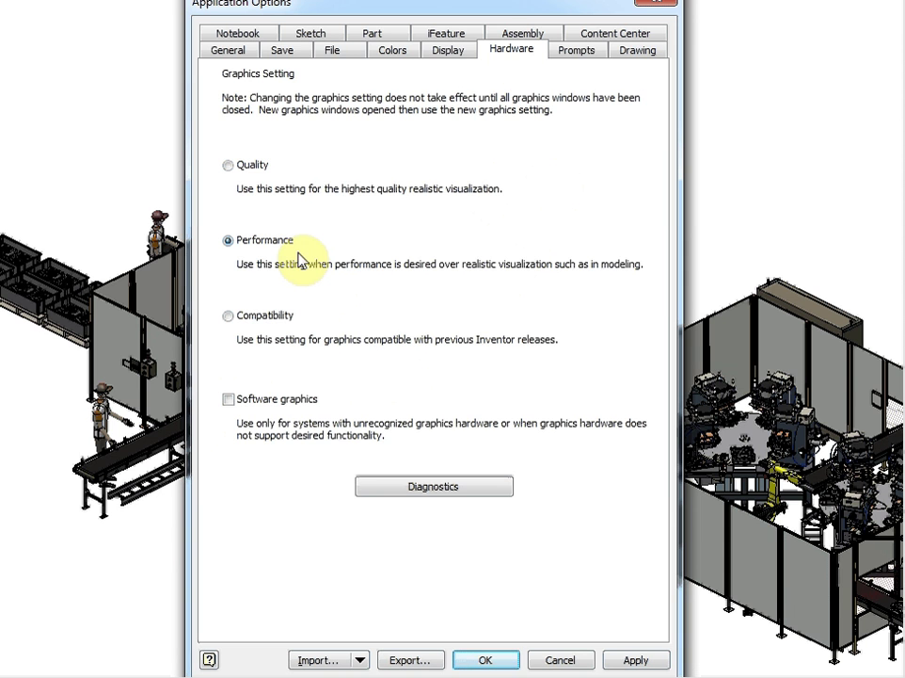
Step: On the Part page, keep No new sketch for new parts and toggle opaque construction surfaces
click(377, 36)
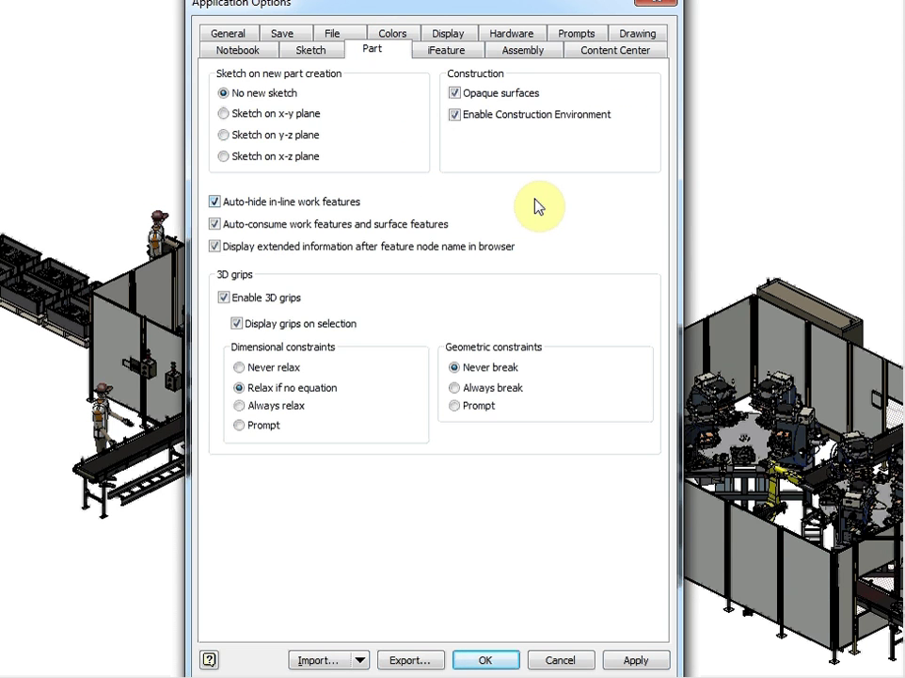
click(224, 113)
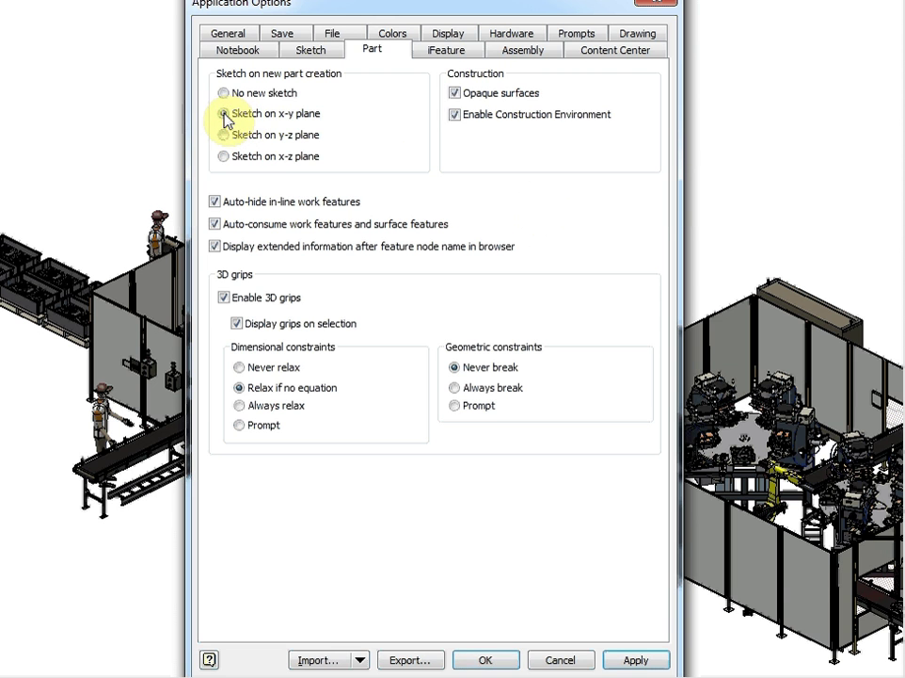
click(226, 94)
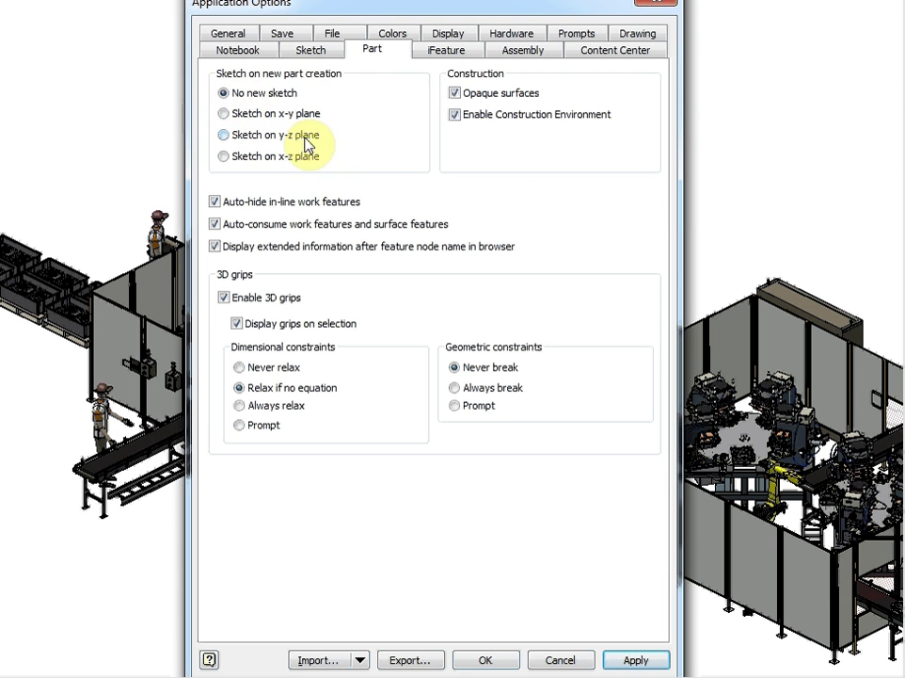
click(456, 93)
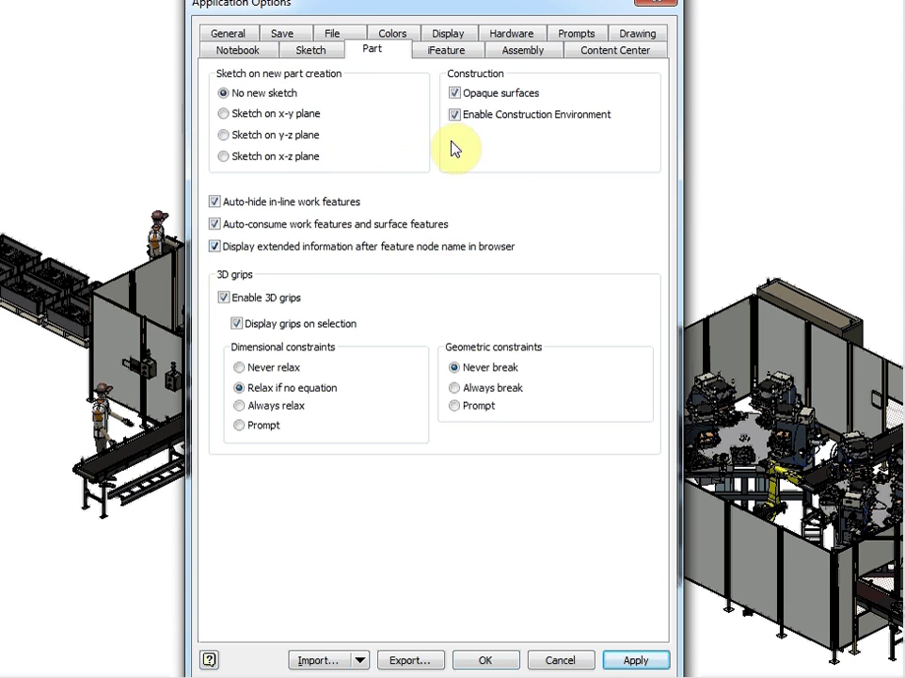
Step: Bring up the Assembly page showing Express mode enabled at a 500-file threshold
click(513, 52)
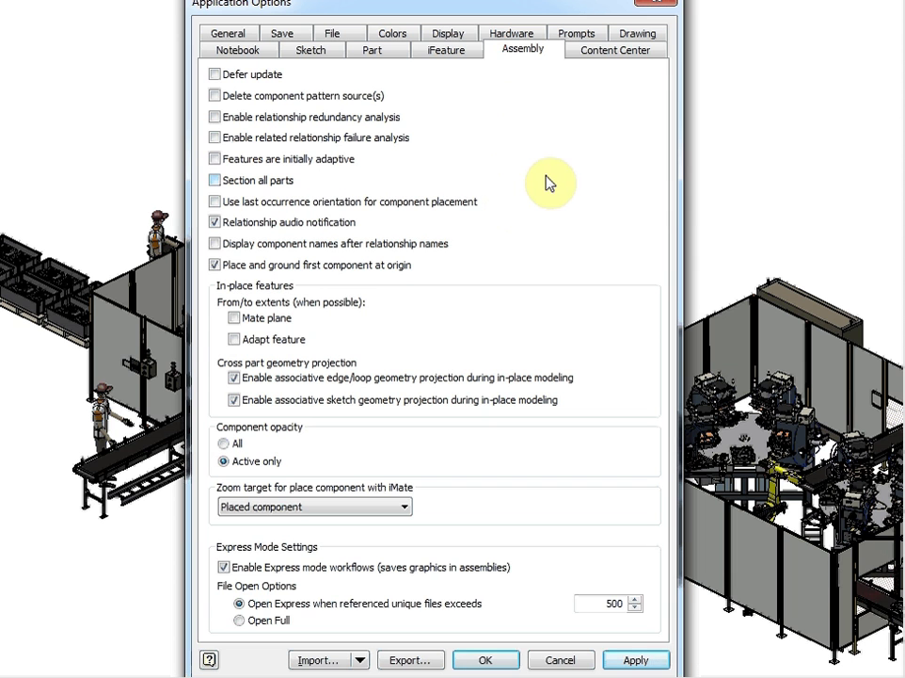